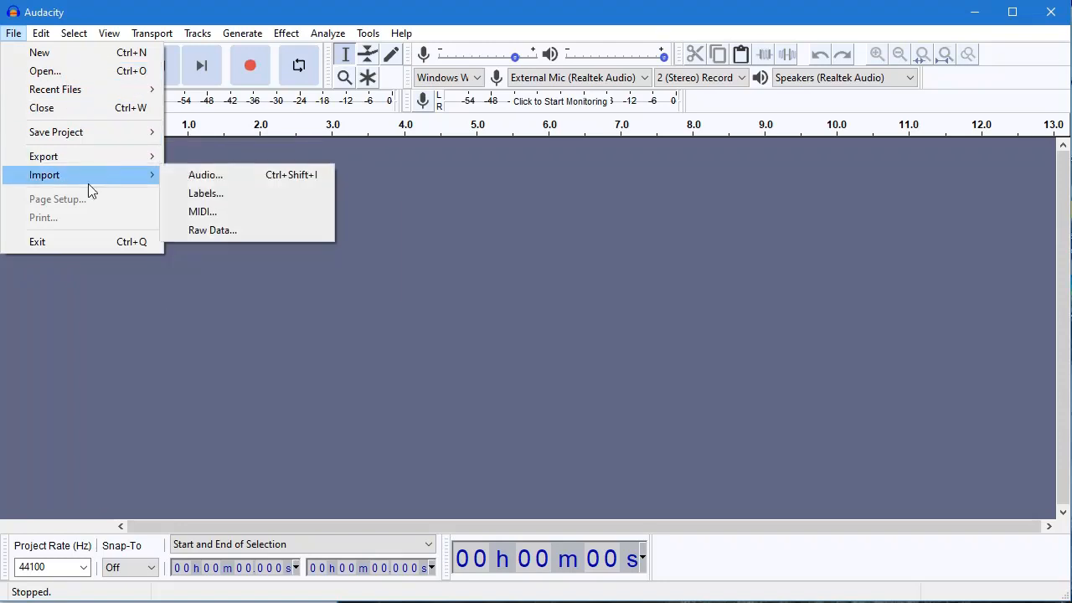
Import Kilimanjaro Tale.mp3 from the Temp folder on drive C and play it.
{"action": "left_click", "coordinate": [203, 182]}
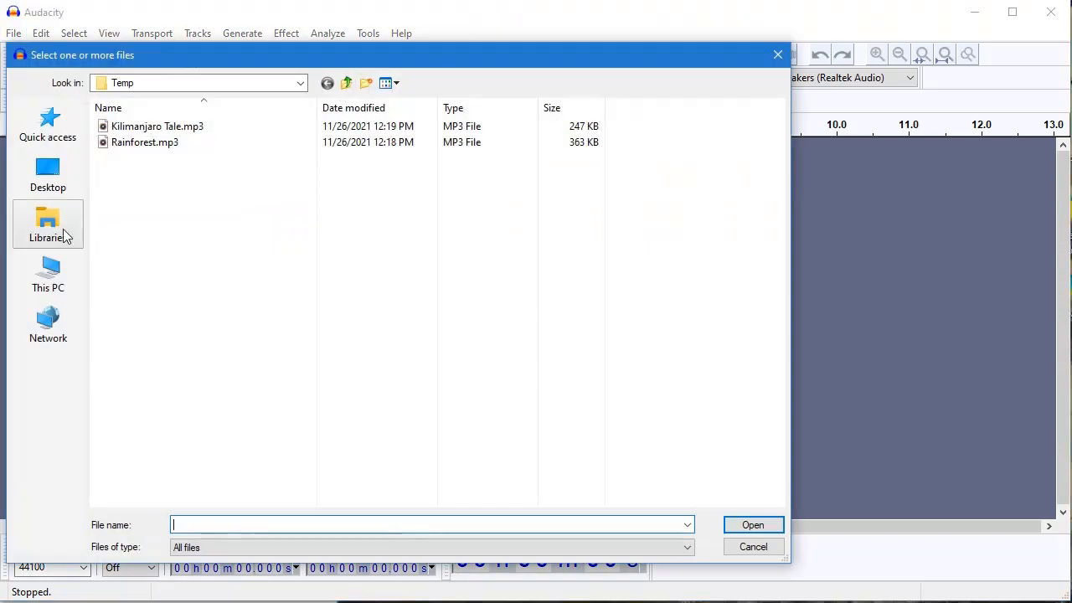
{"action": "left_click", "coordinate": [53, 274]}
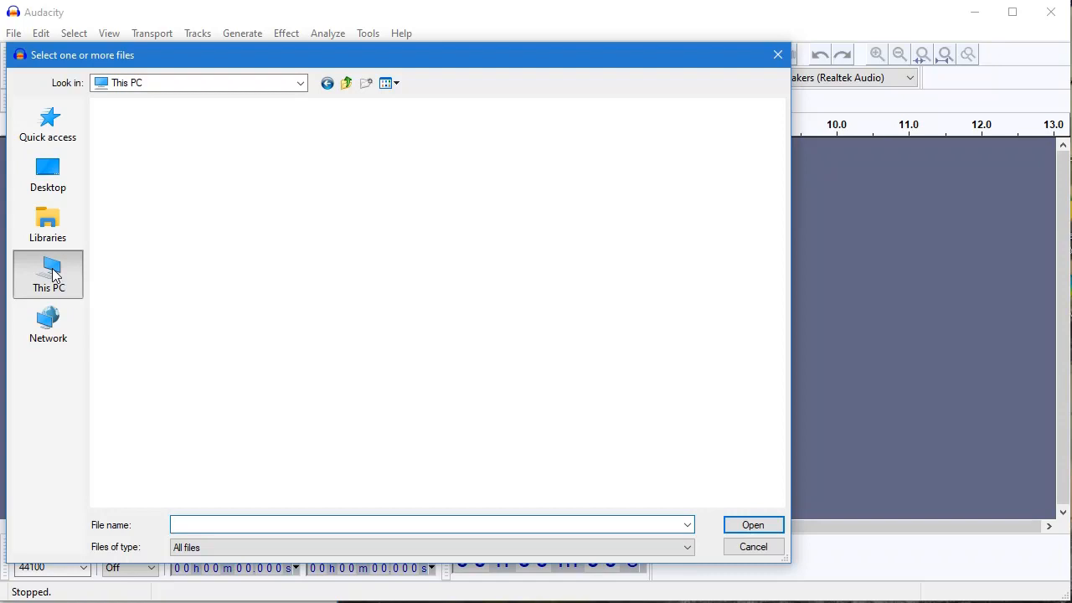
{"action": "double_click", "coordinate": [182, 299]}
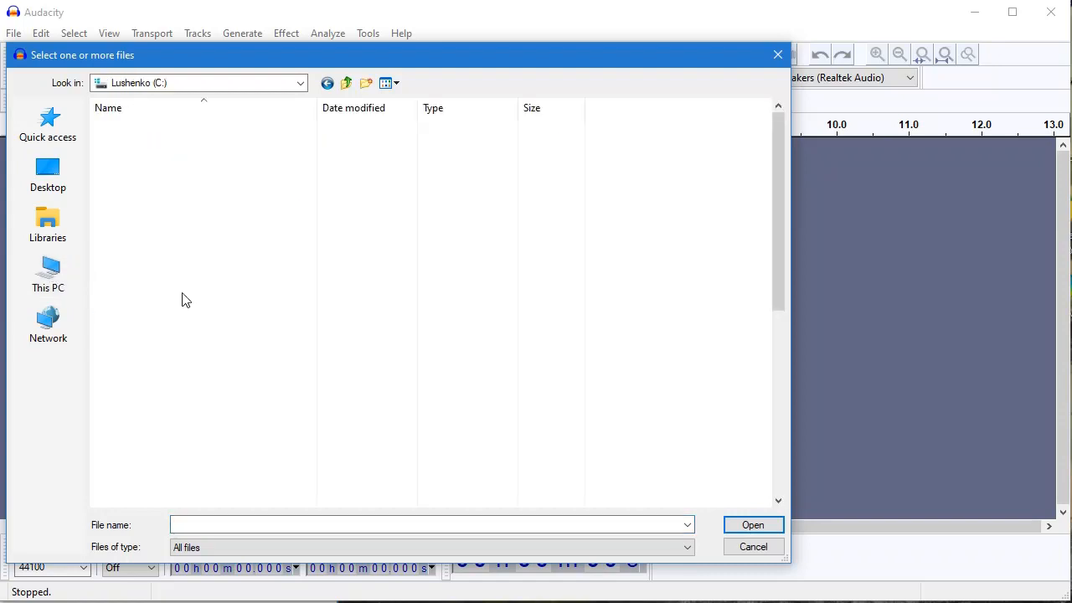
{"action": "scroll", "coordinate": [174, 293], "scroll_direction": "down", "scroll_amount": 5}
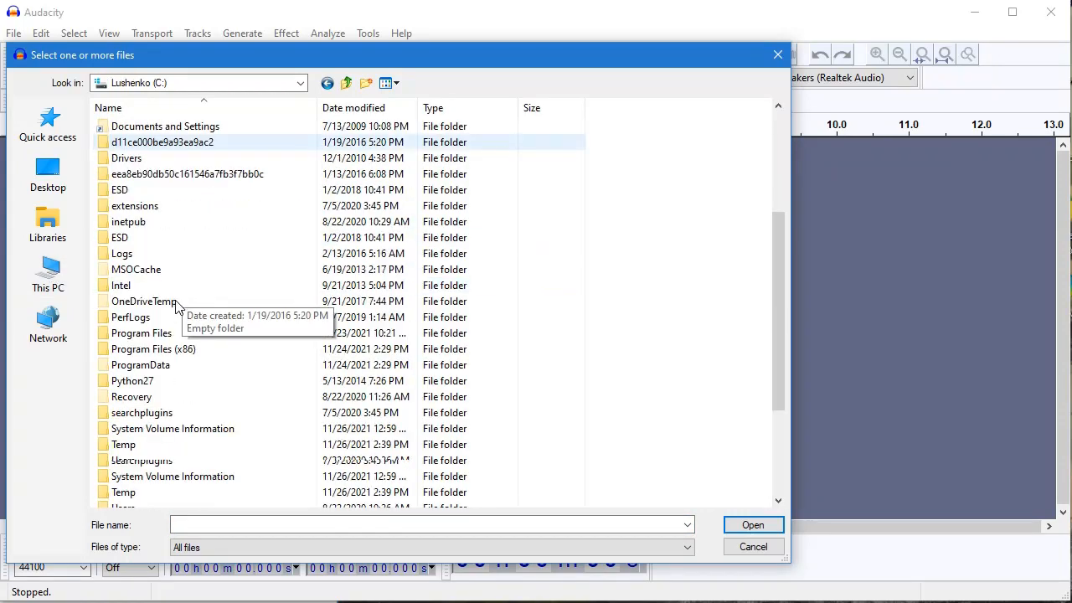
{"action": "double_click", "coordinate": [138, 446]}
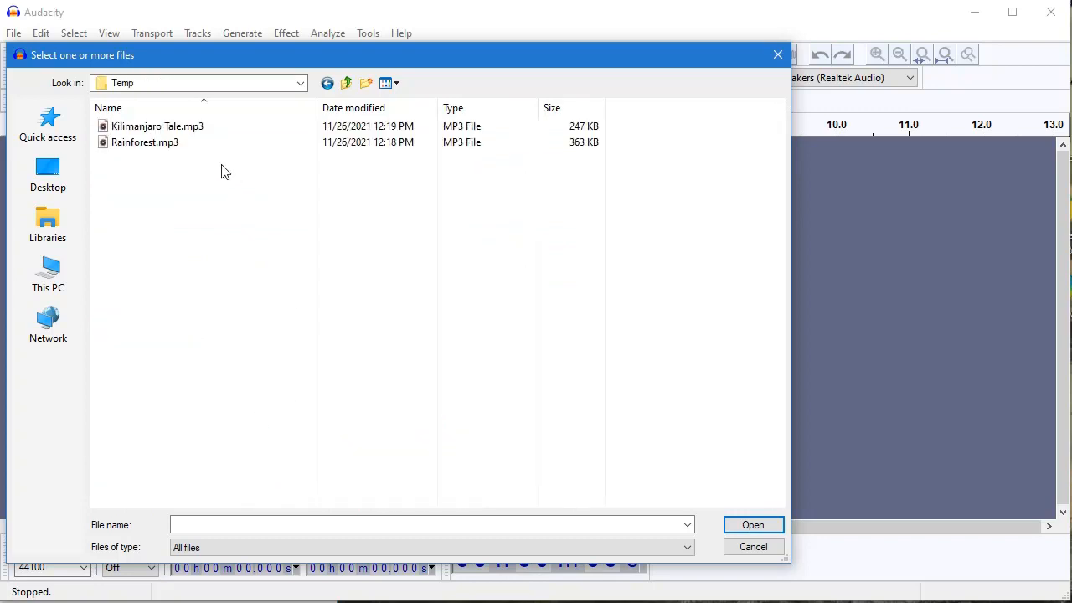
{"action": "left_click", "coordinate": [183, 128]}
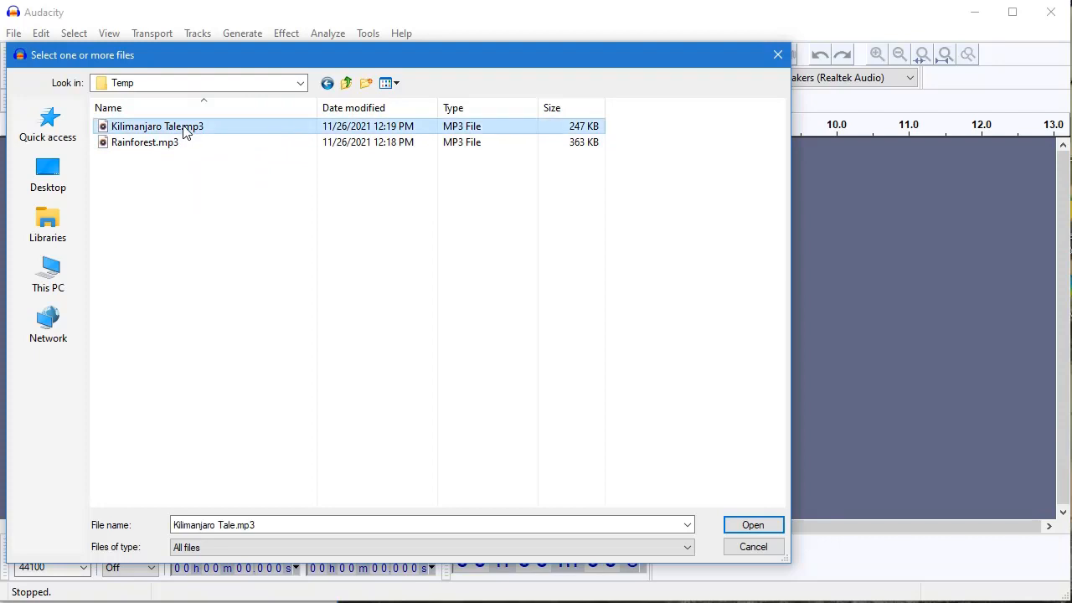
{"action": "left_click", "coordinate": [753, 526]}
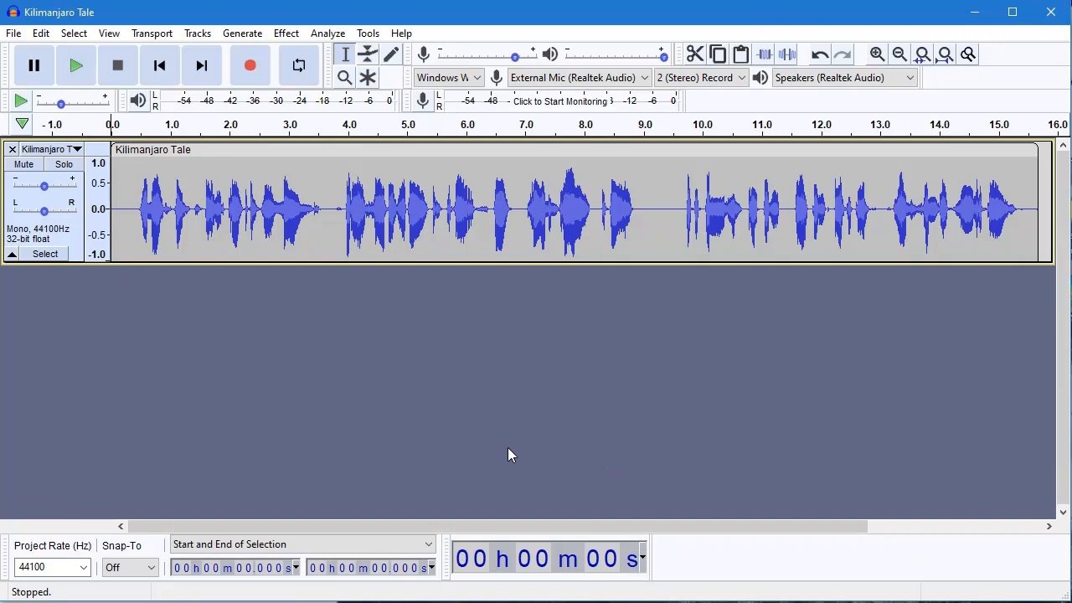
{"action": "left_click", "coordinate": [76, 65]}
Import Rainforest.mp3 from the Temp folder as a second track.
{"action": "left_click", "coordinate": [14, 35]}
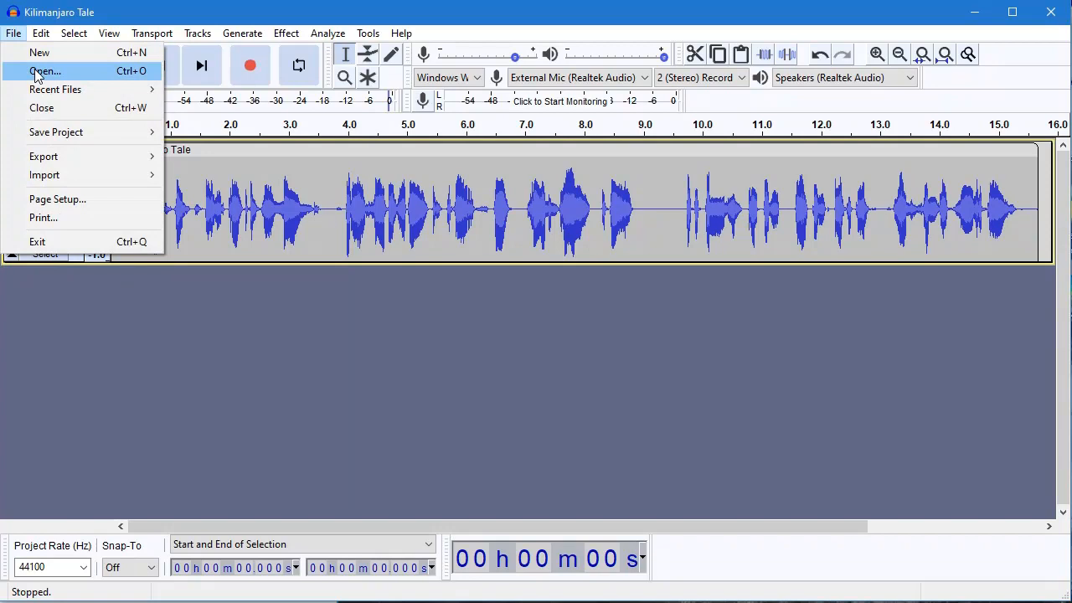
{"action": "mouse_move", "coordinate": [73, 183]}
{"action": "left_click", "coordinate": [198, 176]}
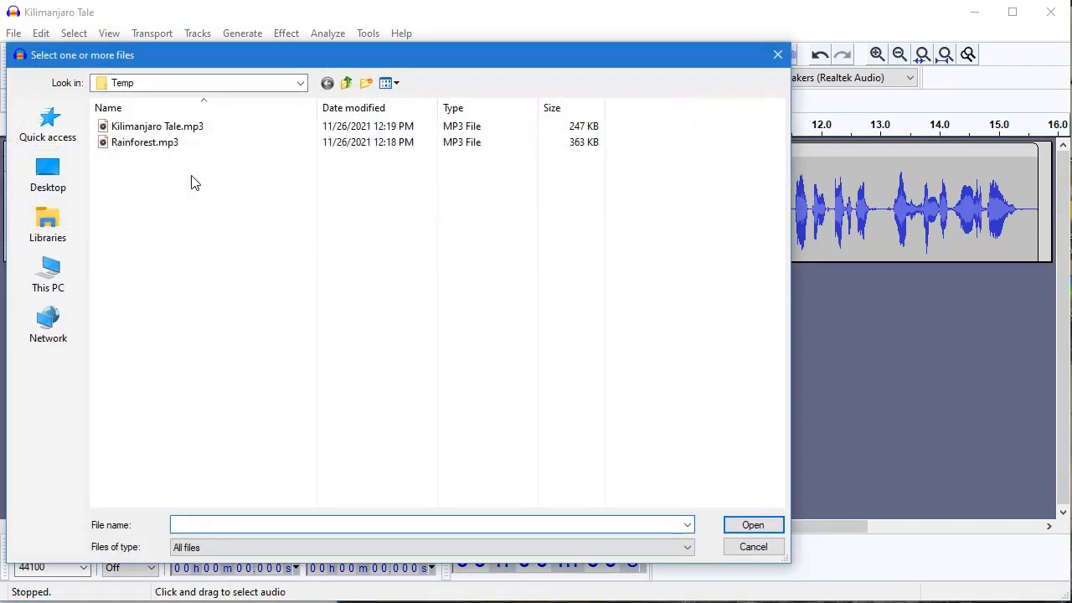
{"action": "left_click", "coordinate": [144, 143]}
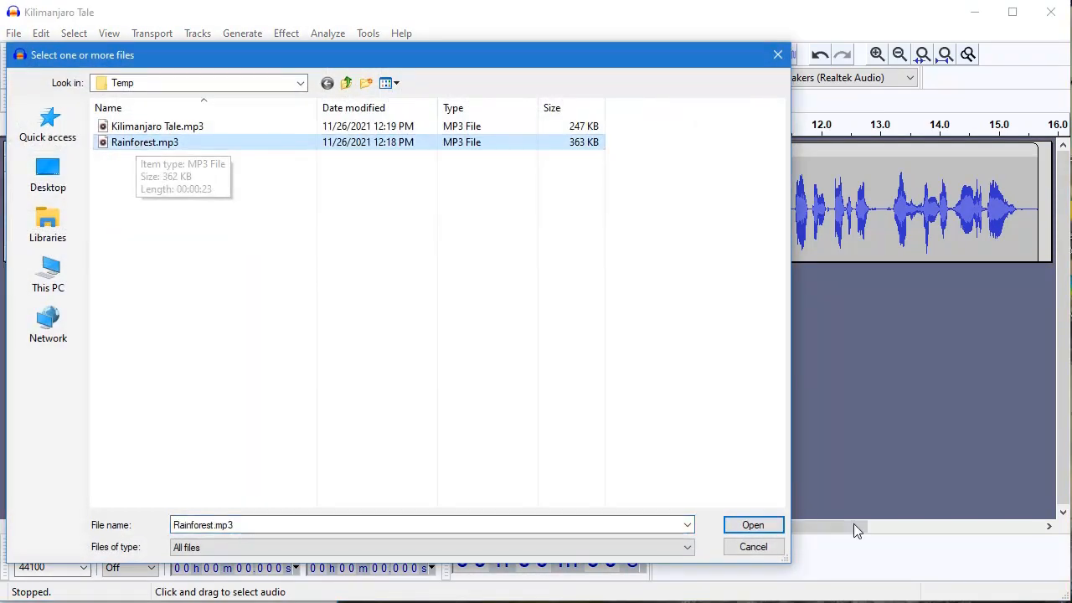
{"action": "left_click", "coordinate": [759, 527]}
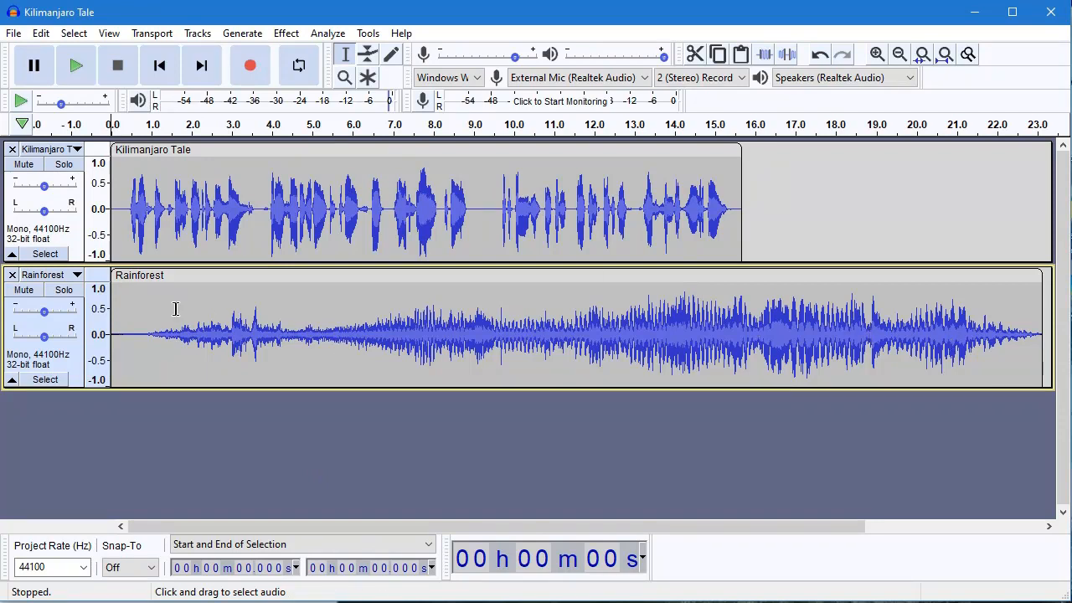
Solo the Rainforest track, play it from near its beginning, and turn solo off again.
{"action": "left_click", "coordinate": [65, 292]}
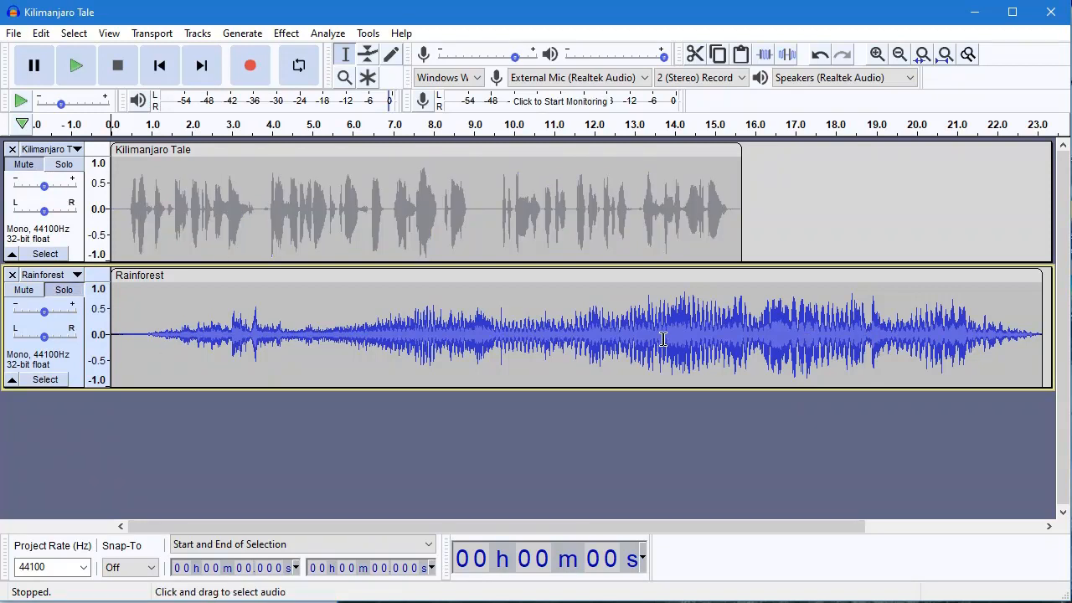
{"action": "left_click", "coordinate": [125, 301]}
{"action": "left_click", "coordinate": [75, 66]}
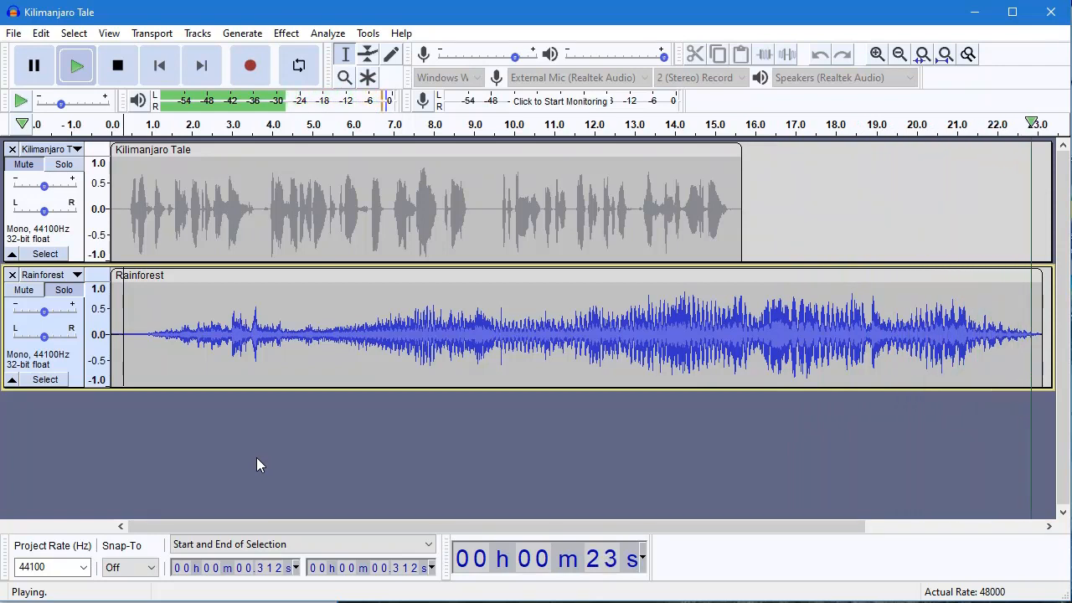
{"action": "left_click", "coordinate": [71, 294]}
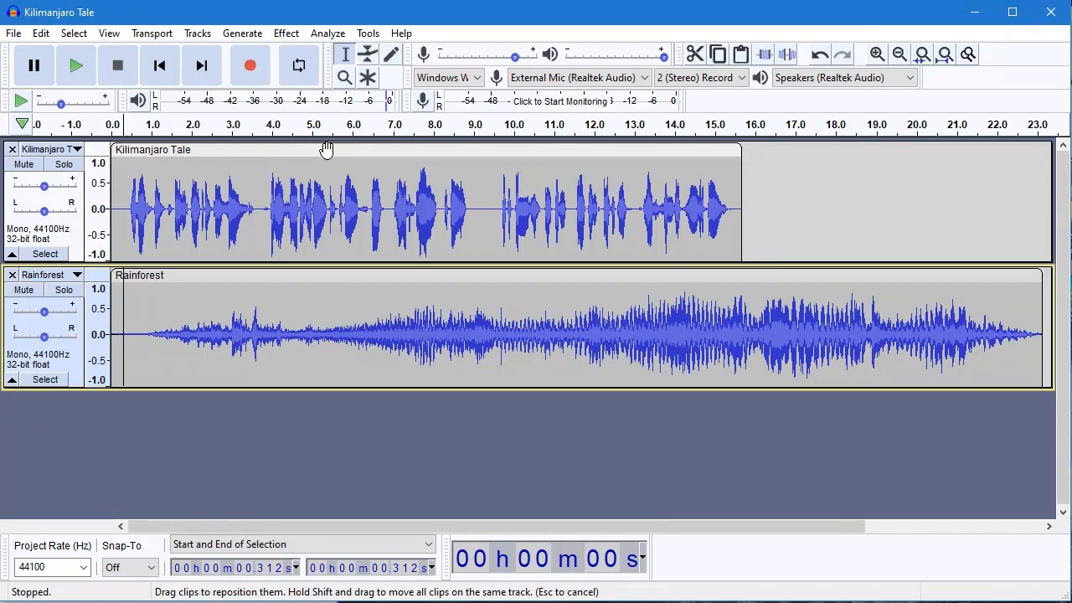
Move the Kilimanjaro Tale clip along the timeline to start at about 4 seconds and play both tracks together.
{"action": "left_click_drag", "start_coordinate": [327, 149], "coordinate": [474, 151]}
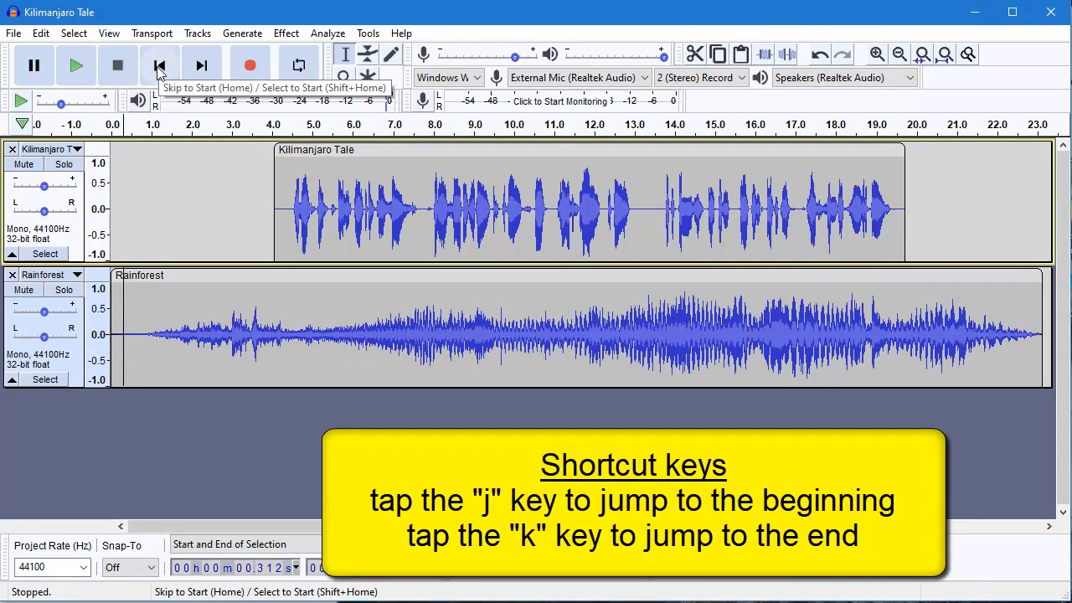
{"action": "left_click", "coordinate": [76, 66]}
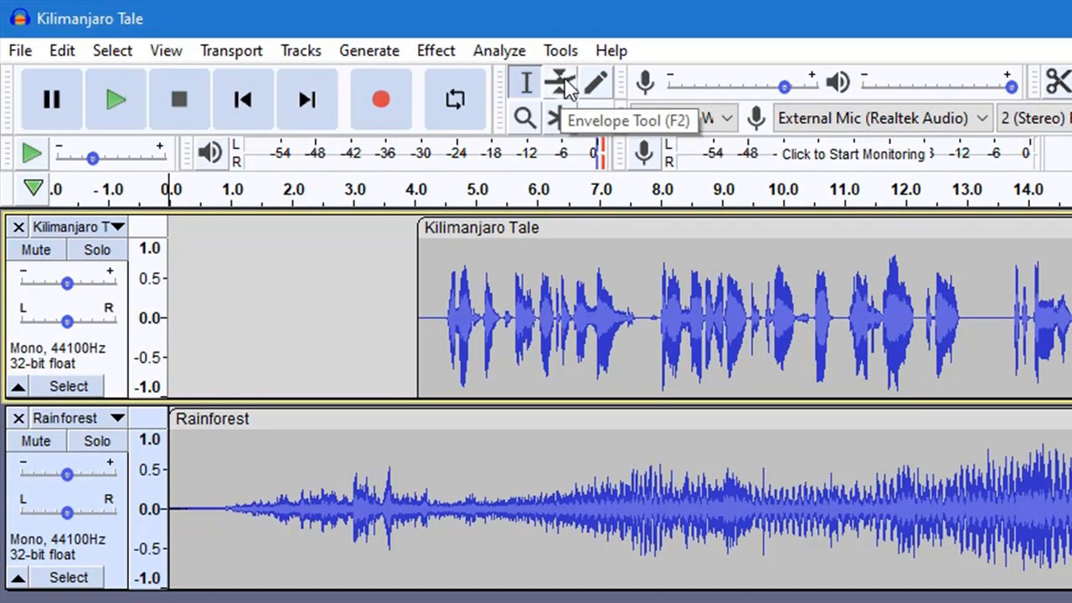
Lower the Rainforest volume under the narration using envelope points at about 5, 5.8, 14.4, 18.9 and 19.6 seconds, and play the mix.
{"action": "left_click", "coordinate": [563, 84]}
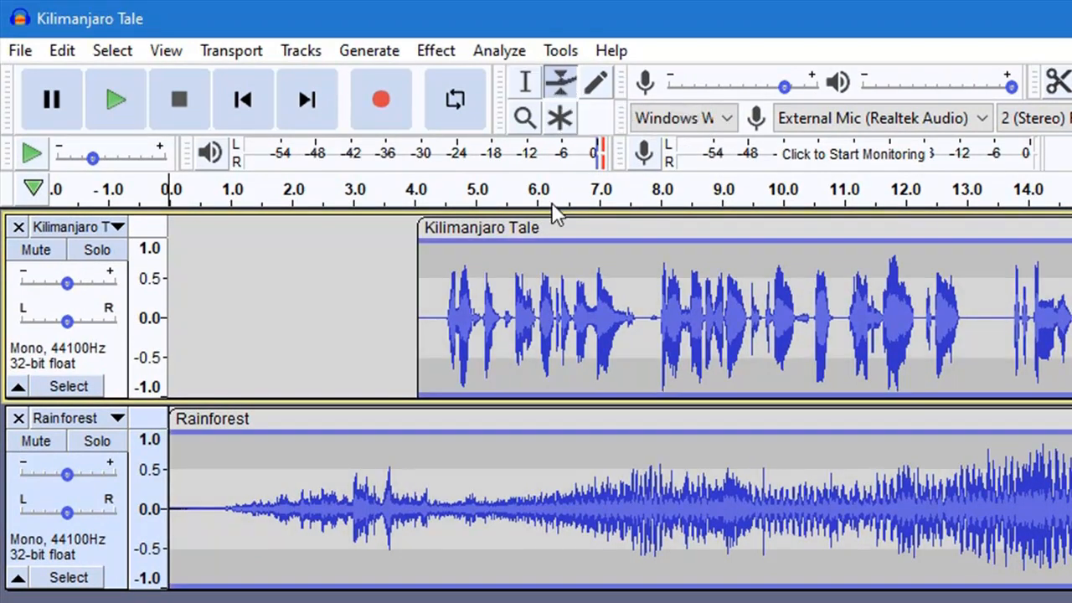
{"action": "left_click", "coordinate": [474, 433]}
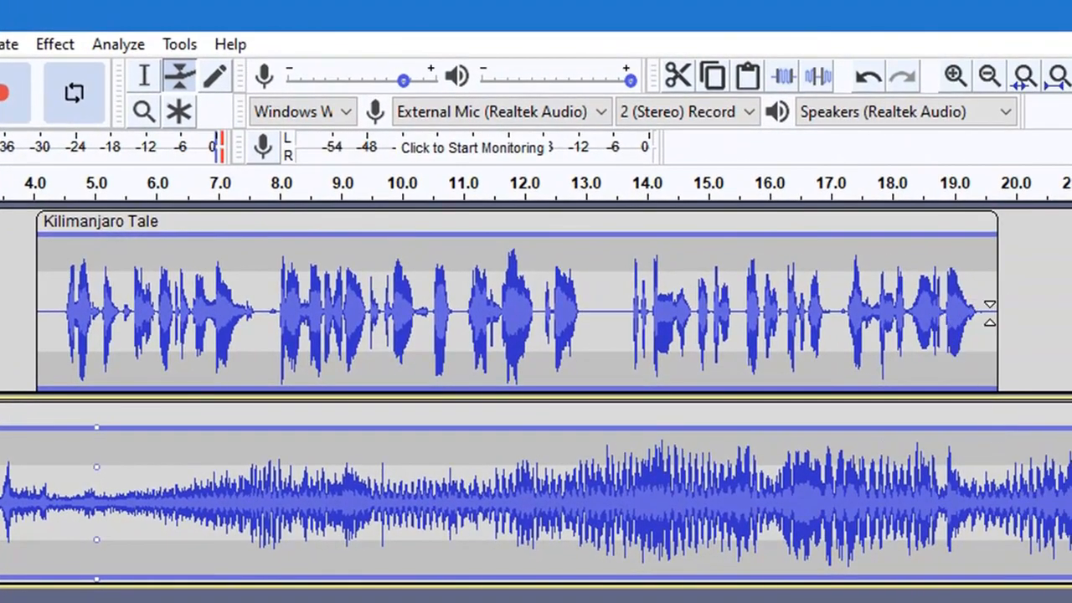
{"action": "left_click", "coordinate": [989, 428]}
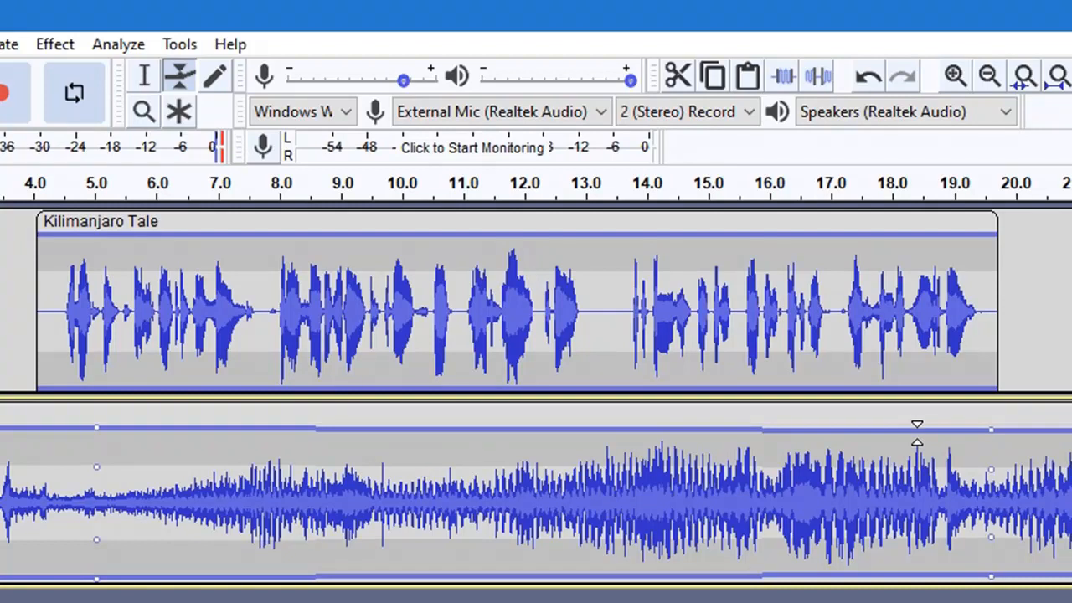
{"action": "left_click_drag", "start_coordinate": [940, 428], "coordinate": [954, 478]}
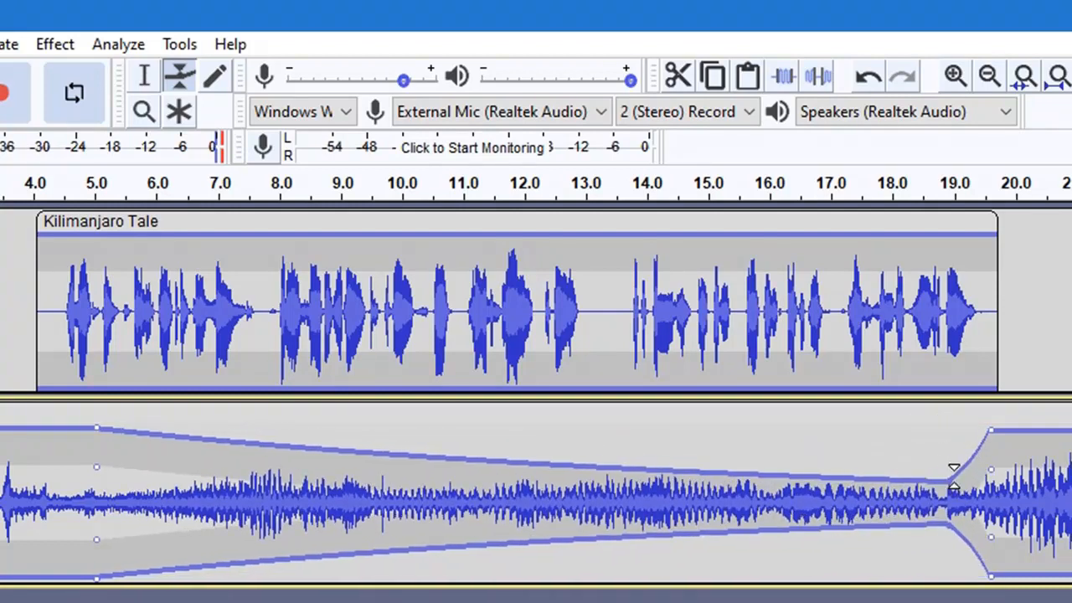
{"action": "left_click_drag", "start_coordinate": [138, 428], "coordinate": [142, 463]}
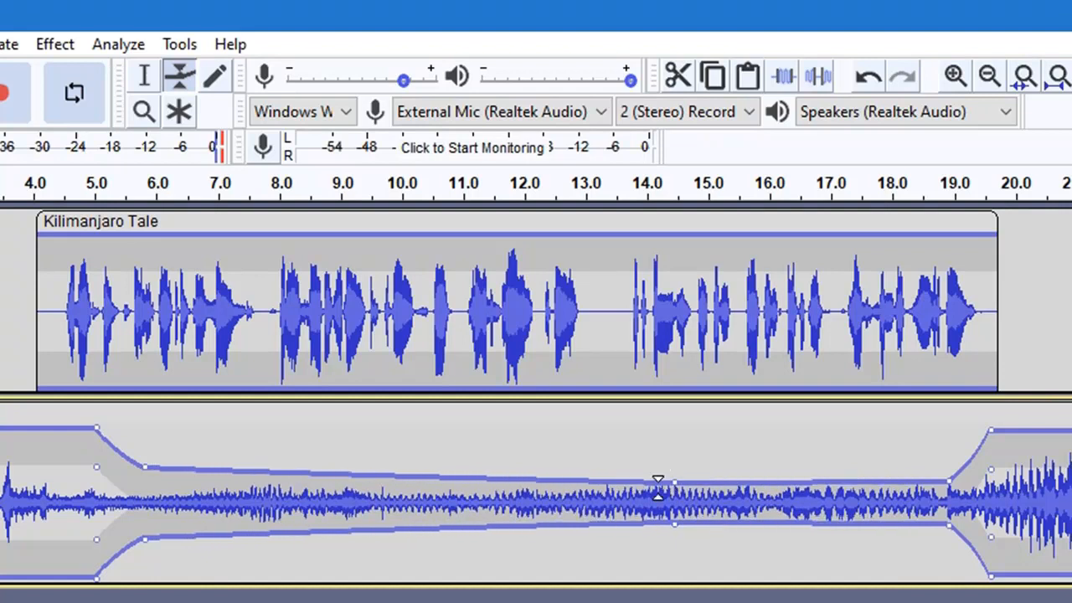
{"action": "left_click", "coordinate": [144, 80]}
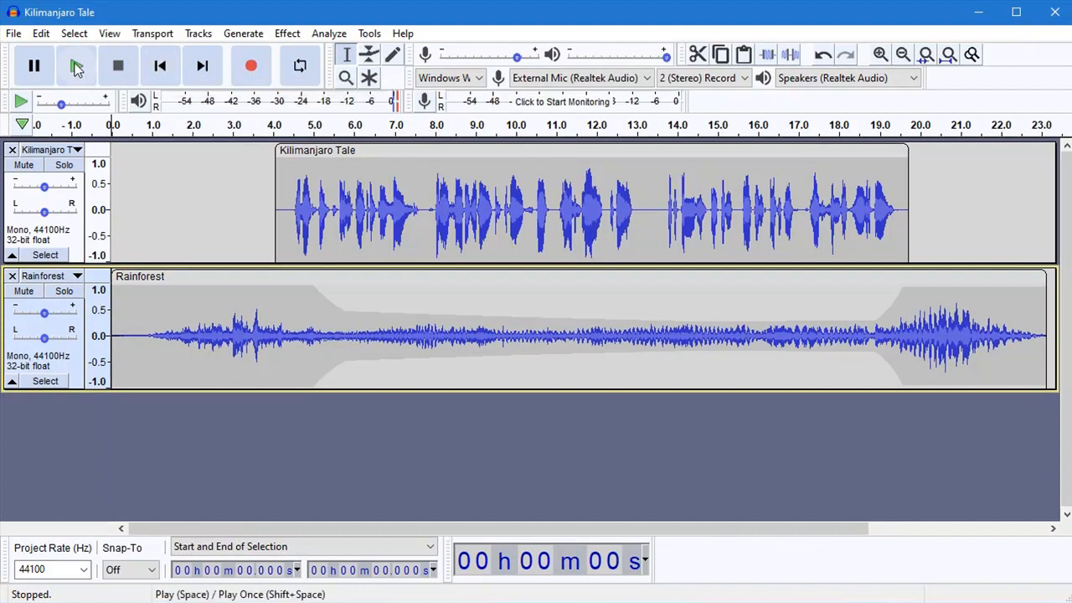
{"action": "left_click", "coordinate": [76, 68]}
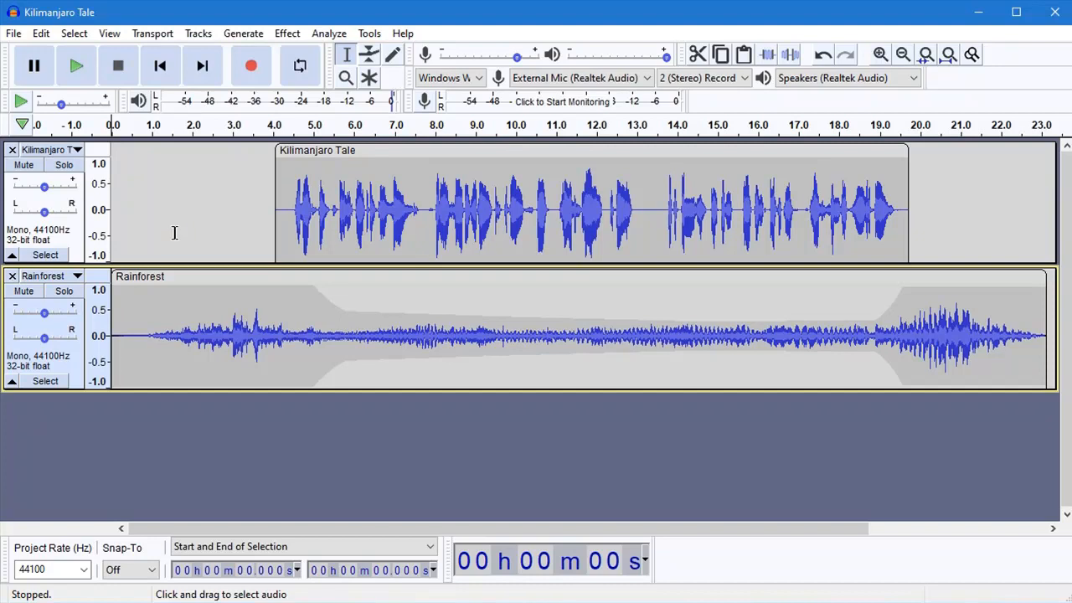
Export the mix as an MP3 named KilimanjaroVoiceOverRainforst.mp3 in the Documents folder, accepting the mixdown to one mono file.
{"action": "left_click", "coordinate": [13, 34]}
{"action": "mouse_move", "coordinate": [48, 141]}
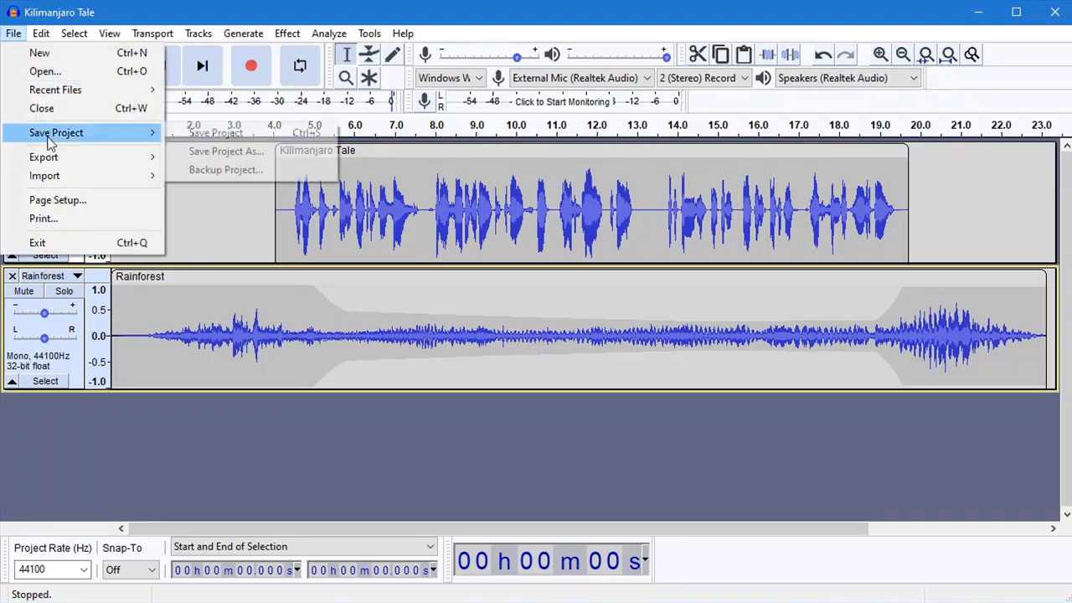
{"action": "left_click", "coordinate": [207, 157]}
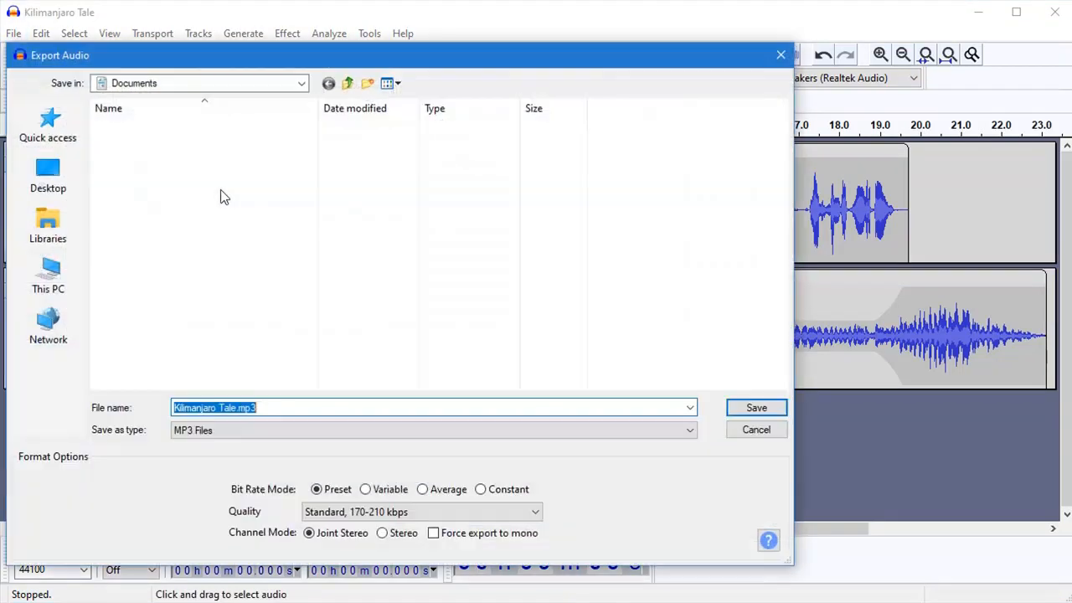
{"action": "left_click", "coordinate": [236, 408]}
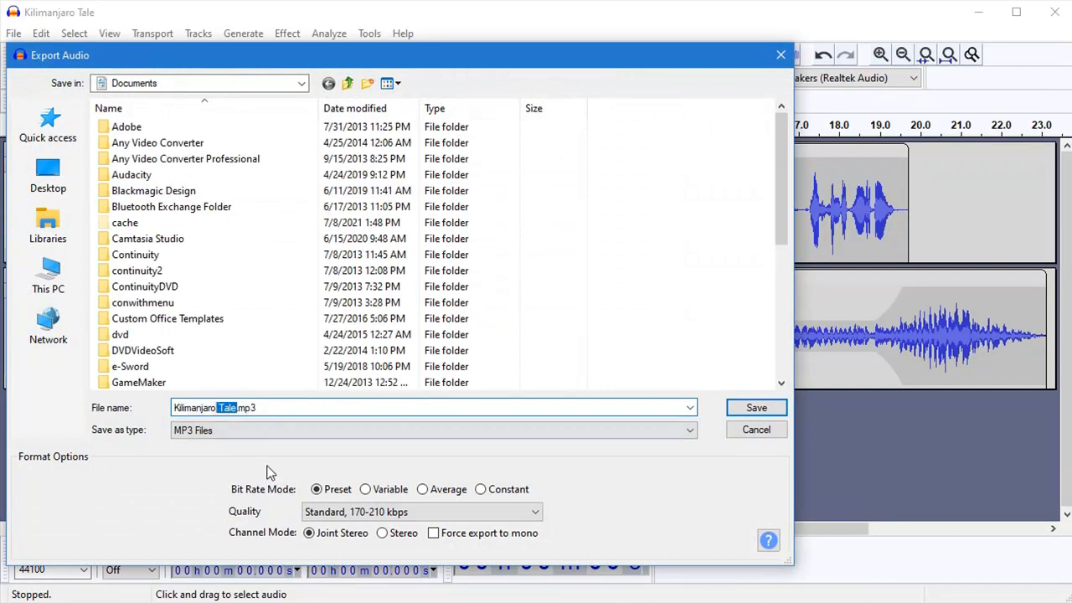
{"action": "type", "text": "V"}
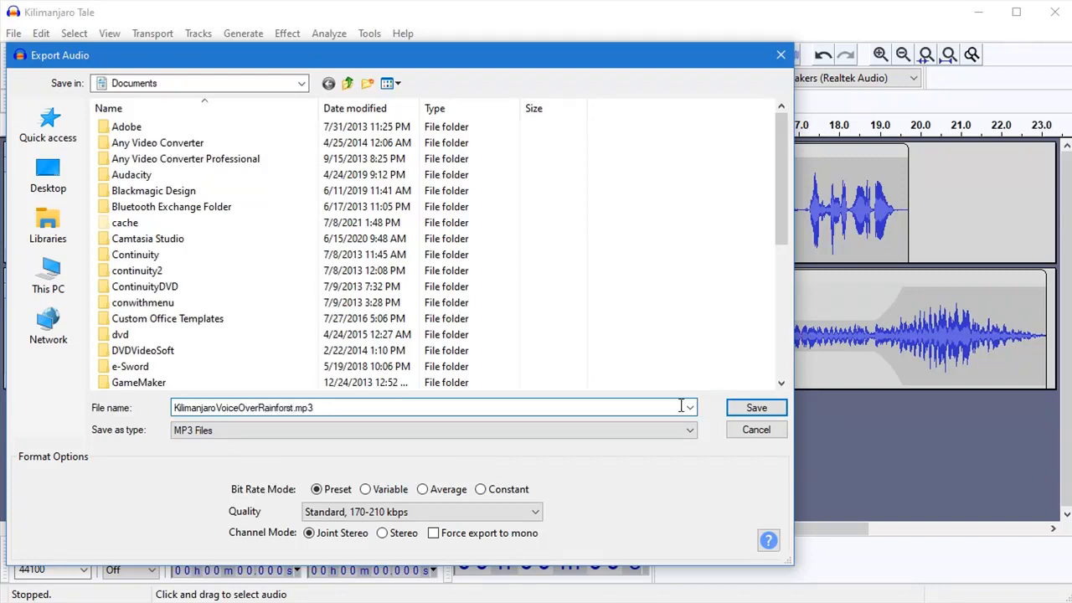
{"action": "type", "text": "oiceOverRainforest"}
{"action": "left_click", "coordinate": [757, 407]}
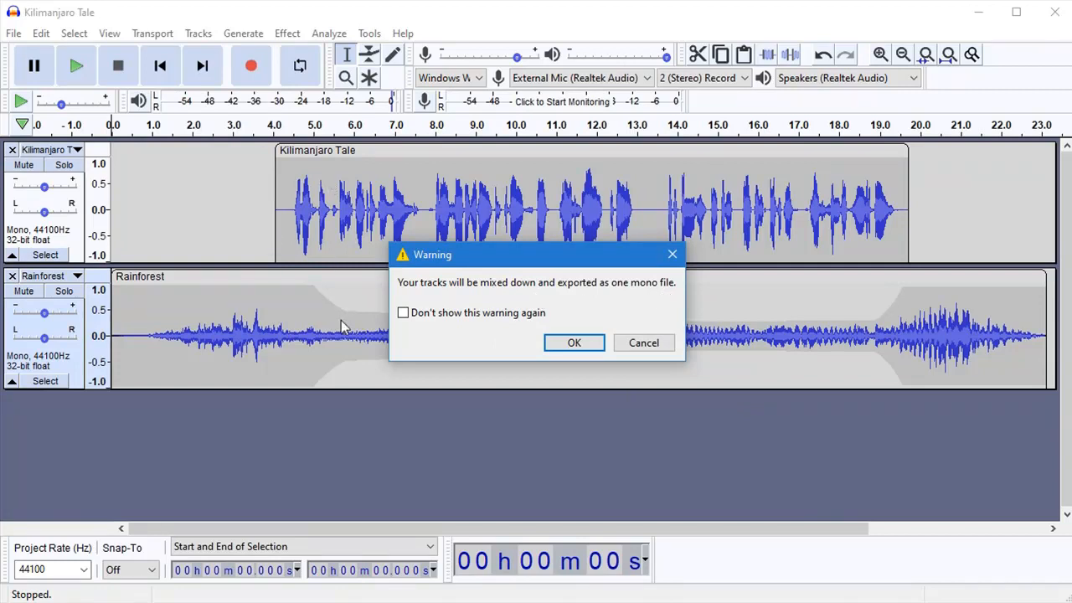
{"action": "left_click", "coordinate": [575, 346]}
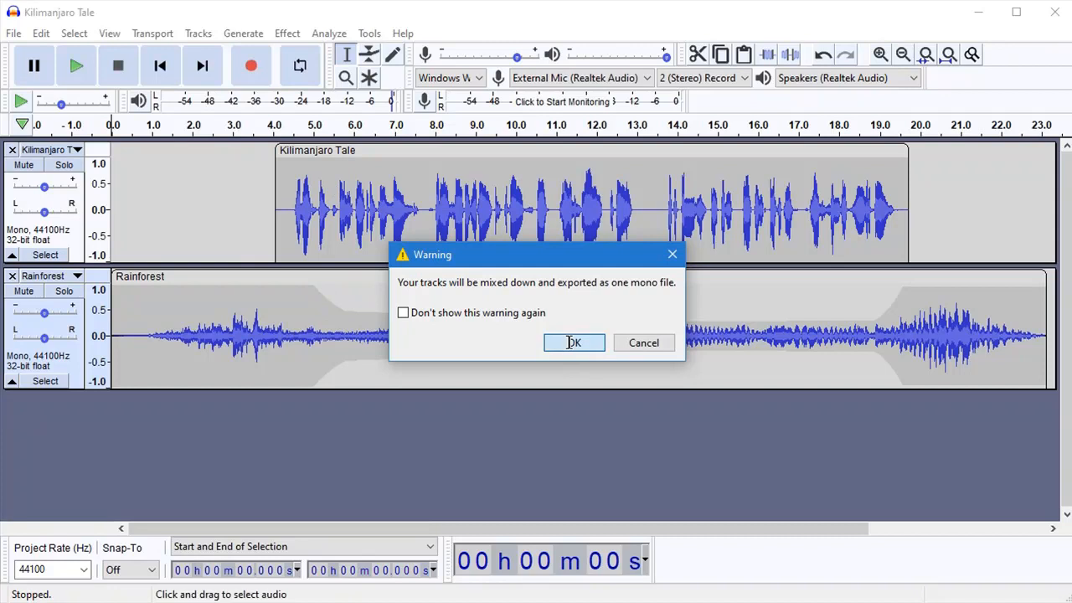